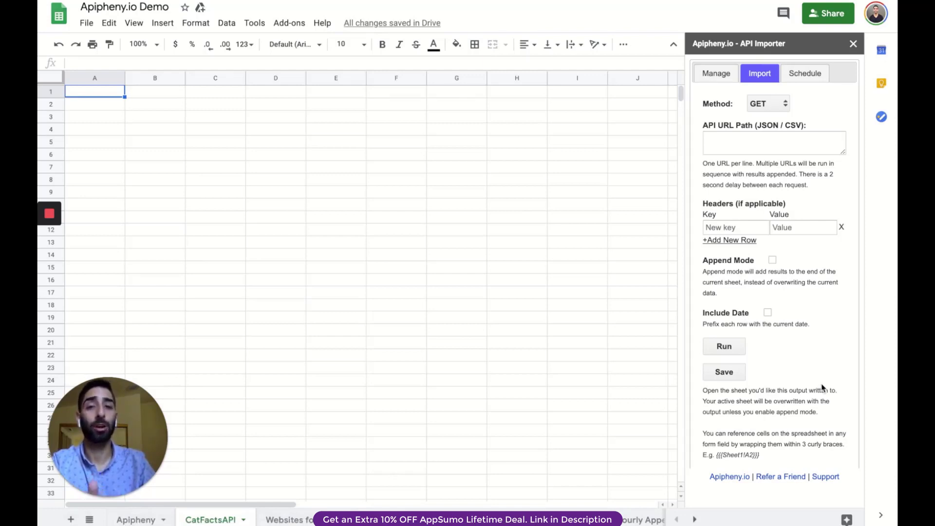
Switch the request method to POST to view its body field, and return the method to GET
click(758, 107)
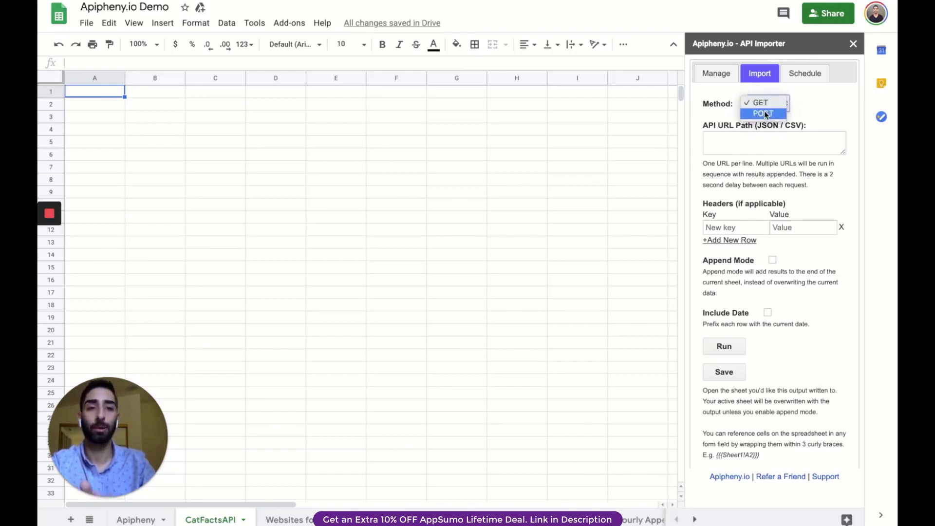
key(Escape)
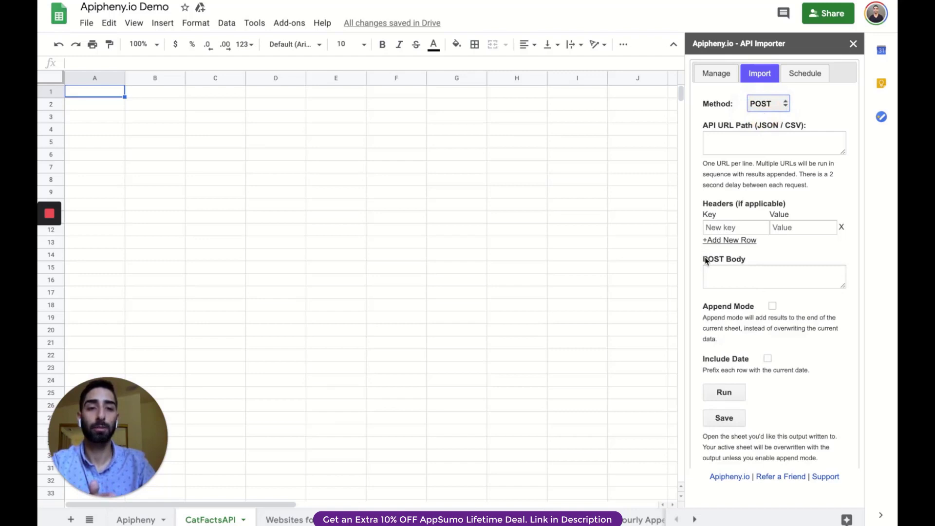
drag(703, 259, 738, 263)
click(770, 103)
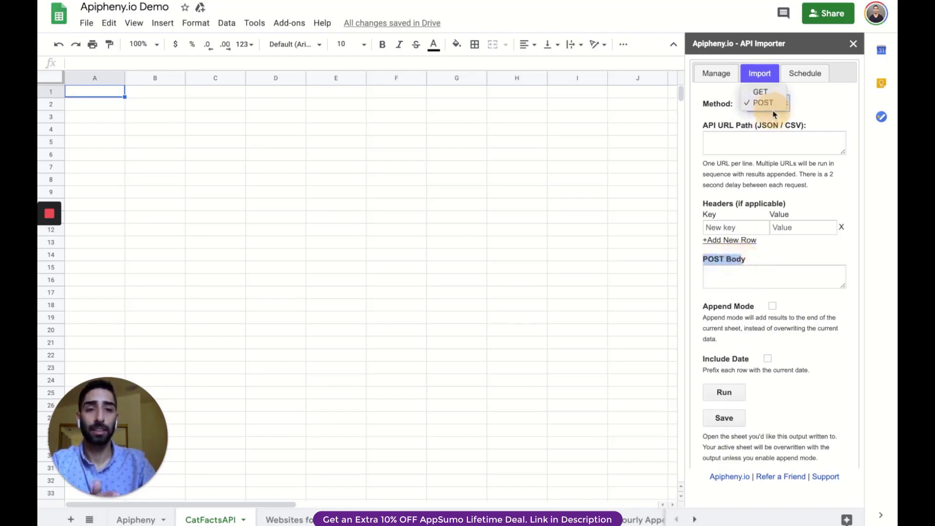
click(762, 92)
click(759, 142)
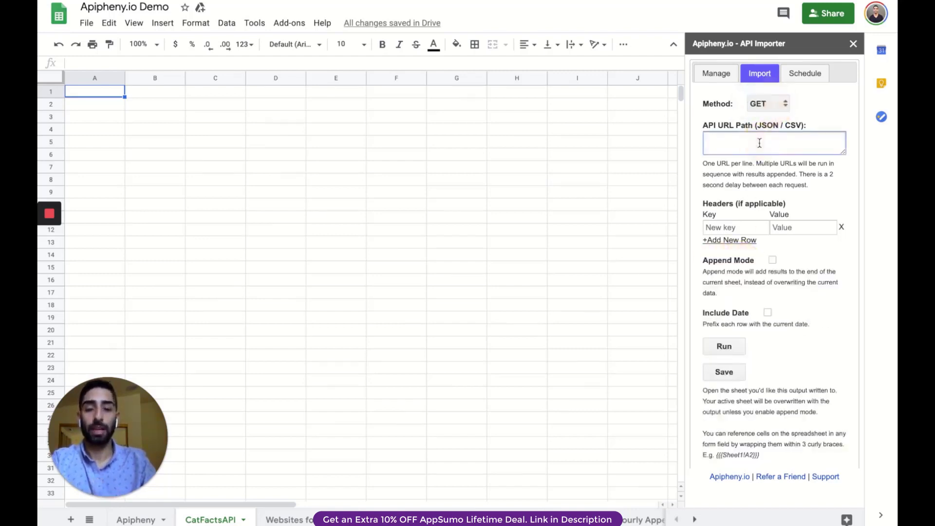
text(https://cat-fact.herokuapp.com/facts)
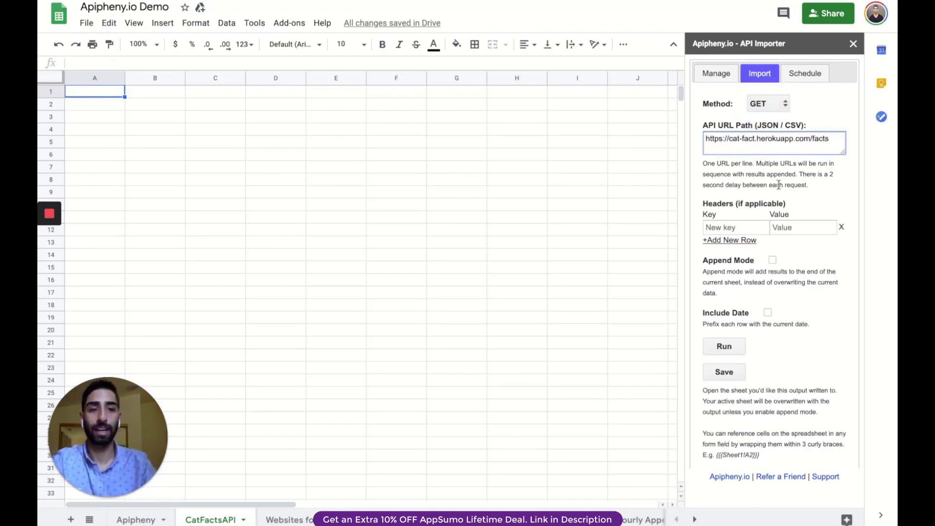
click(737, 241)
click(733, 255)
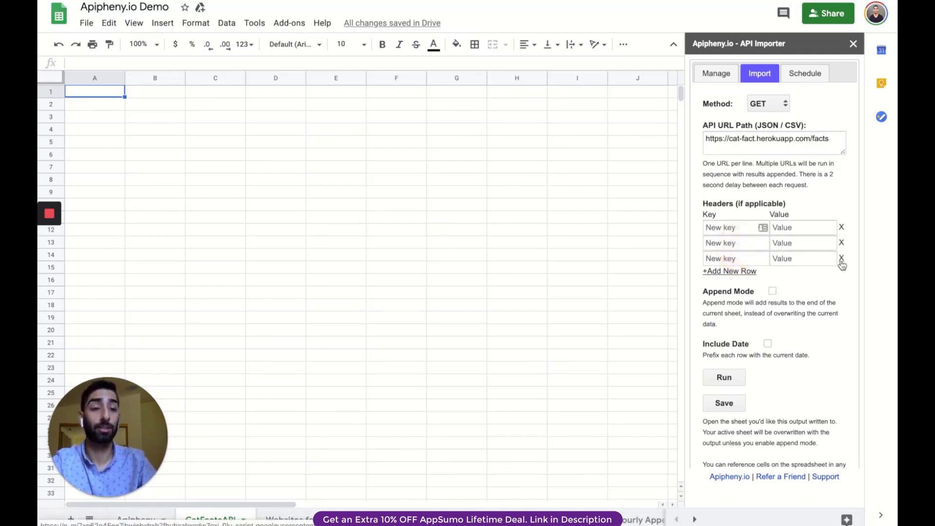
scroll(831, 286, down, 1)
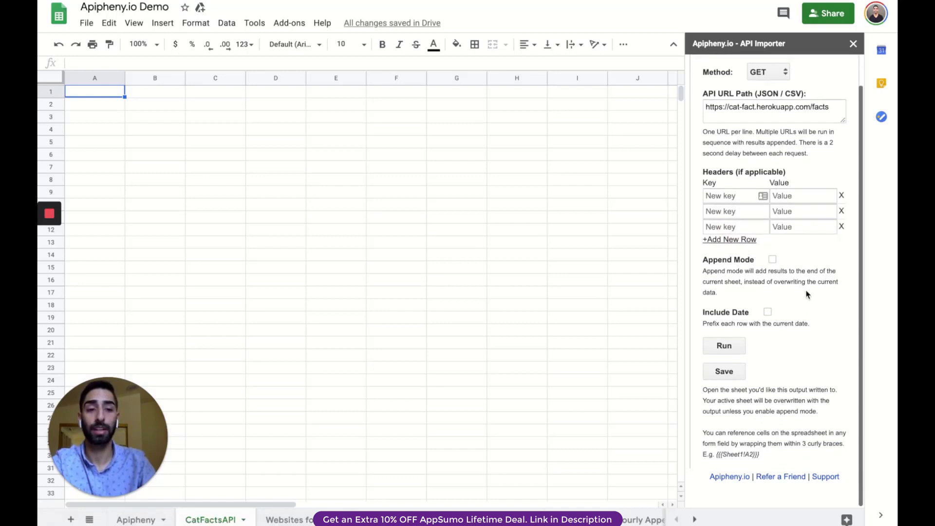
click(838, 105)
key(Return)
text(https://cat-fact.herokuapp.com/facts)
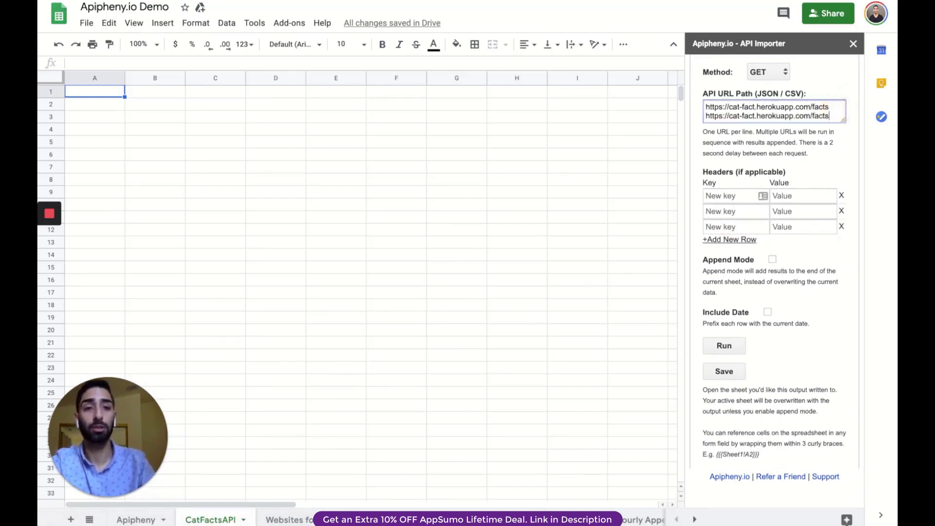
key(Return)
text(https://cat-fact.herokuapp.com/facts)
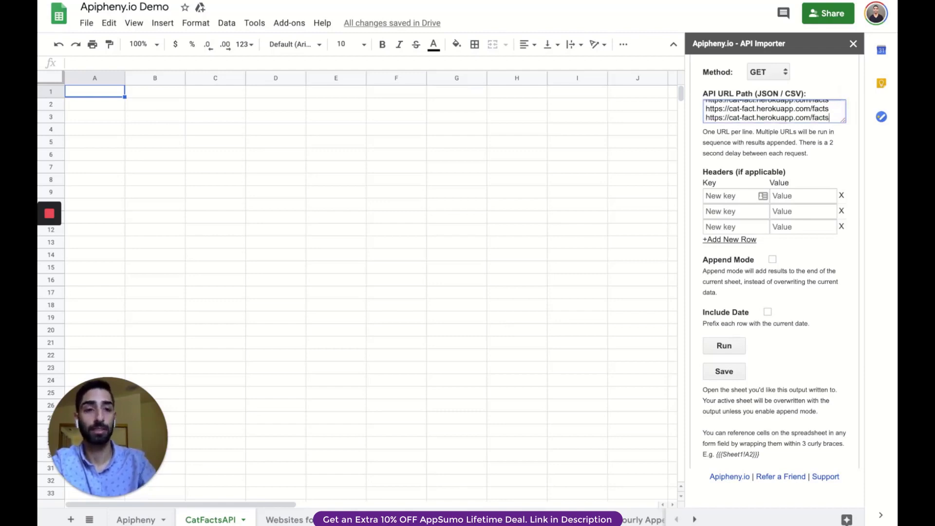
click(727, 349)
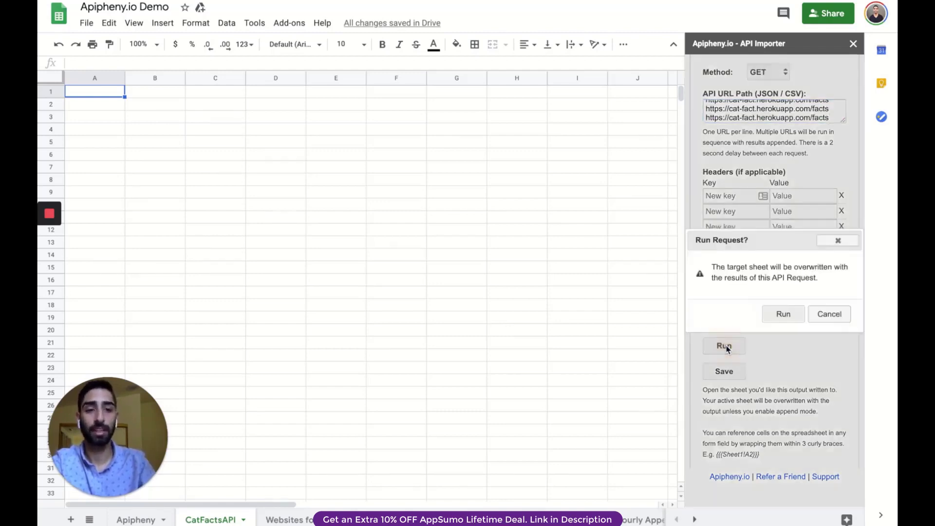
click(783, 318)
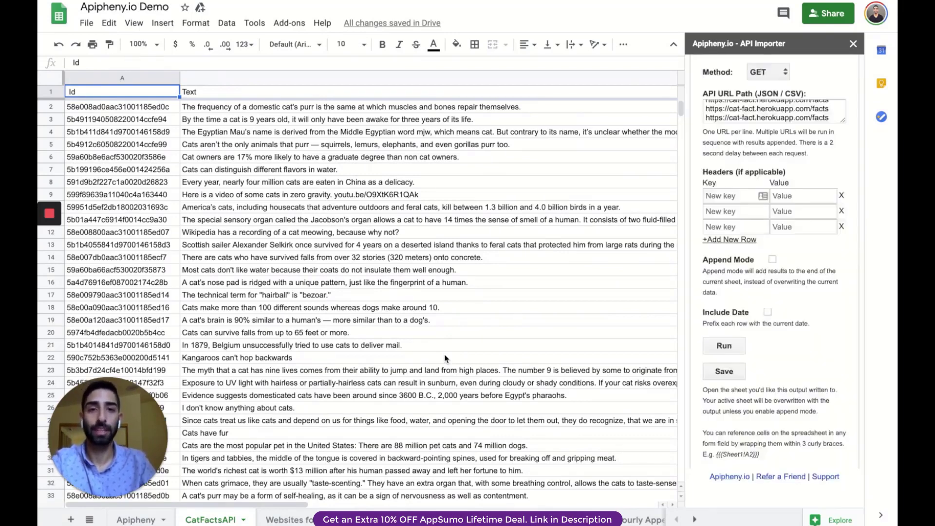
Save the API request under the name CatFactsAPI
click(723, 372)
text(C)
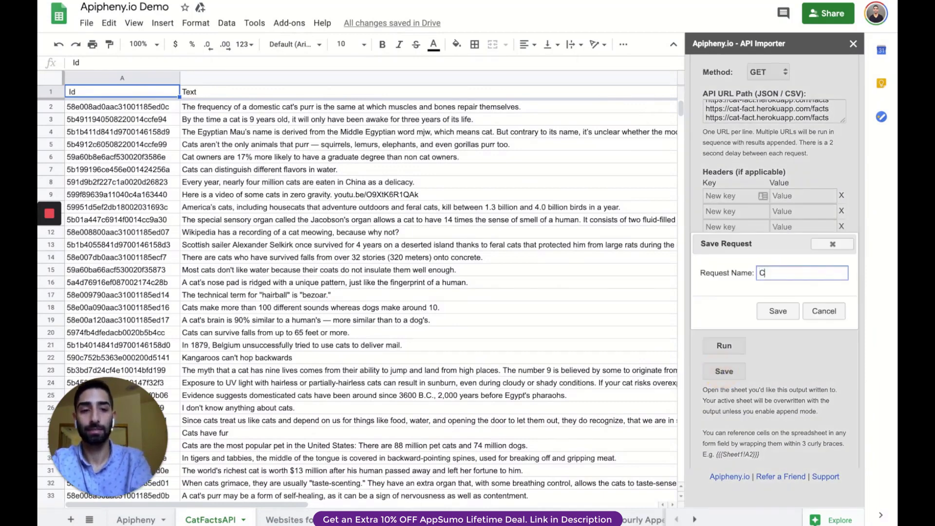
text(atFacts)
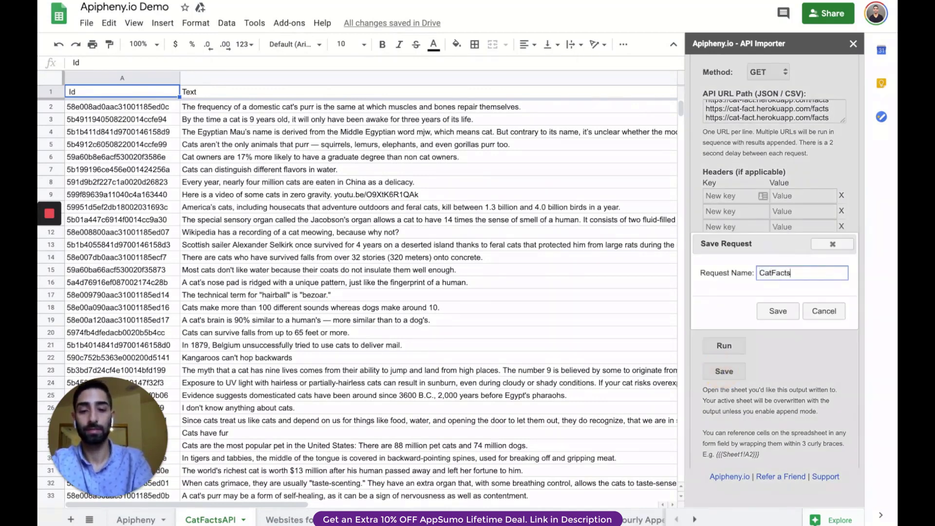
text(API)
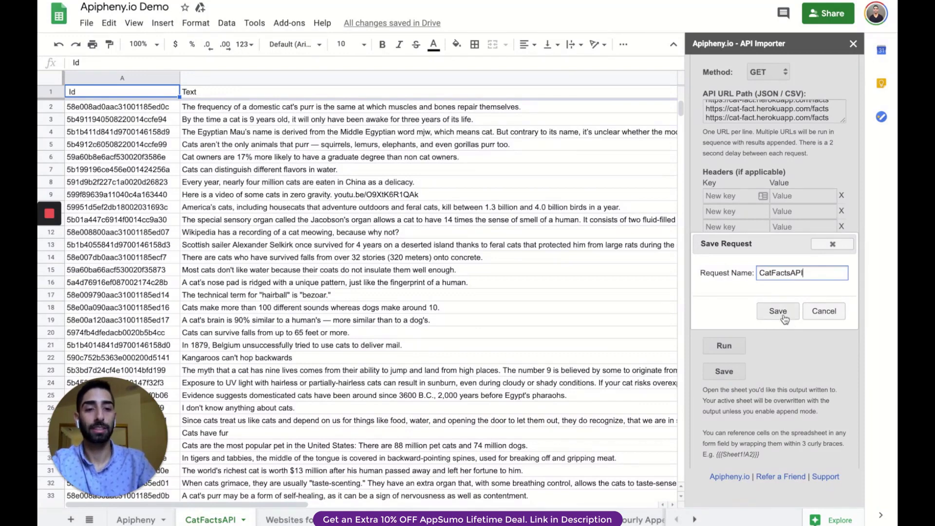
click(778, 312)
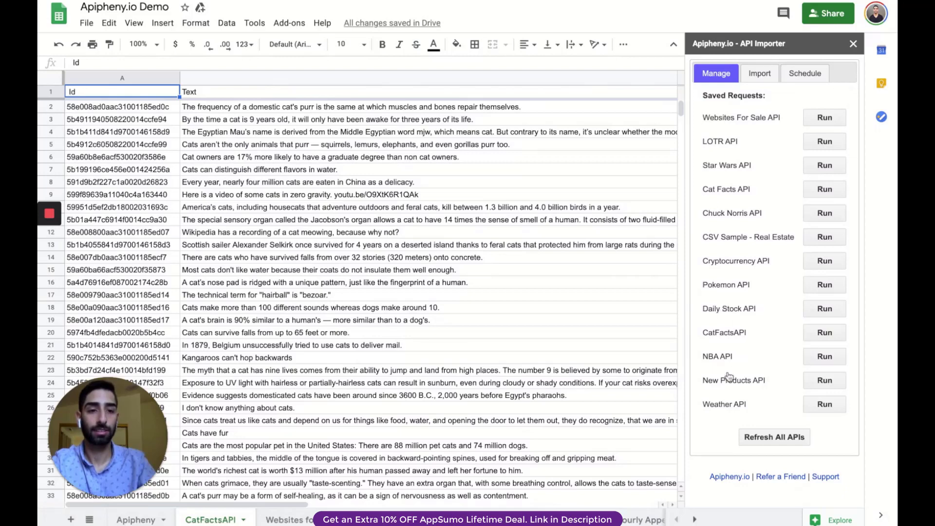
Open the saved CatFactsAPI request and review its request name, target sheet and other settings
drag(700, 332, 748, 333)
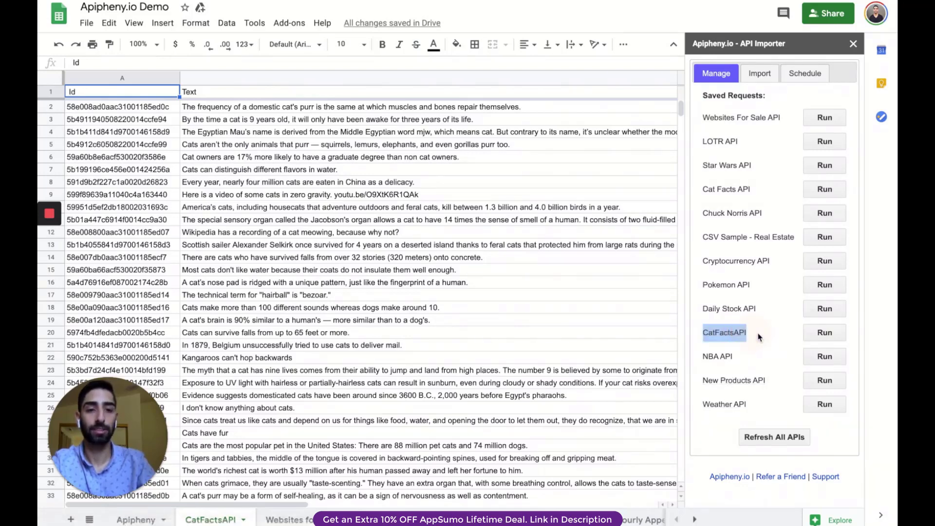
click(826, 336)
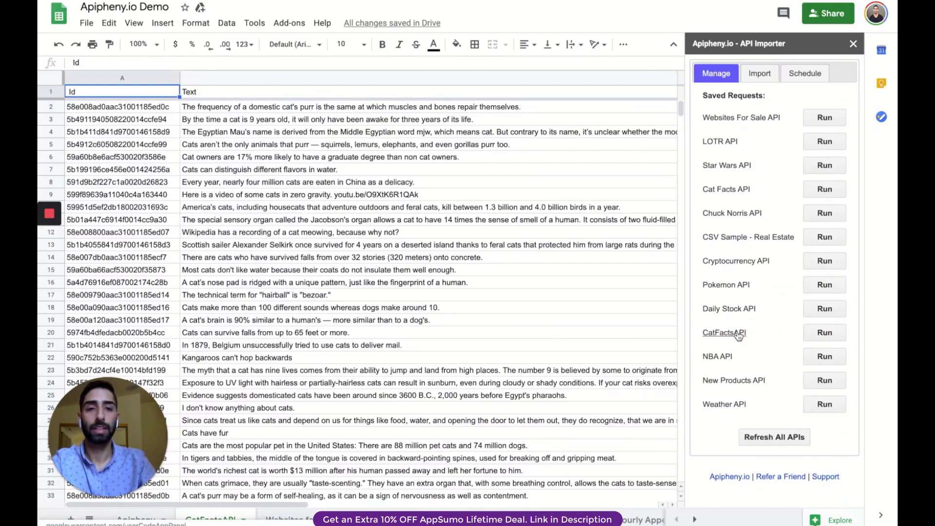
click(737, 333)
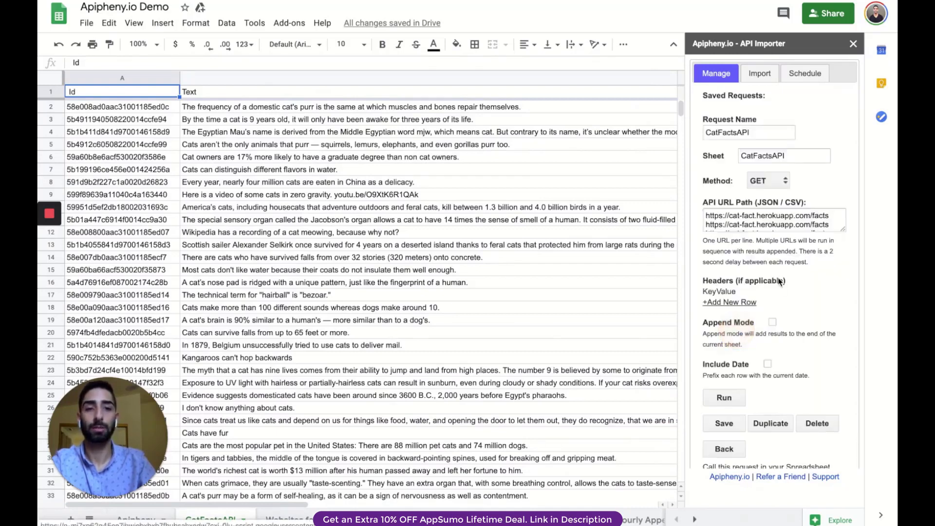
click(752, 157)
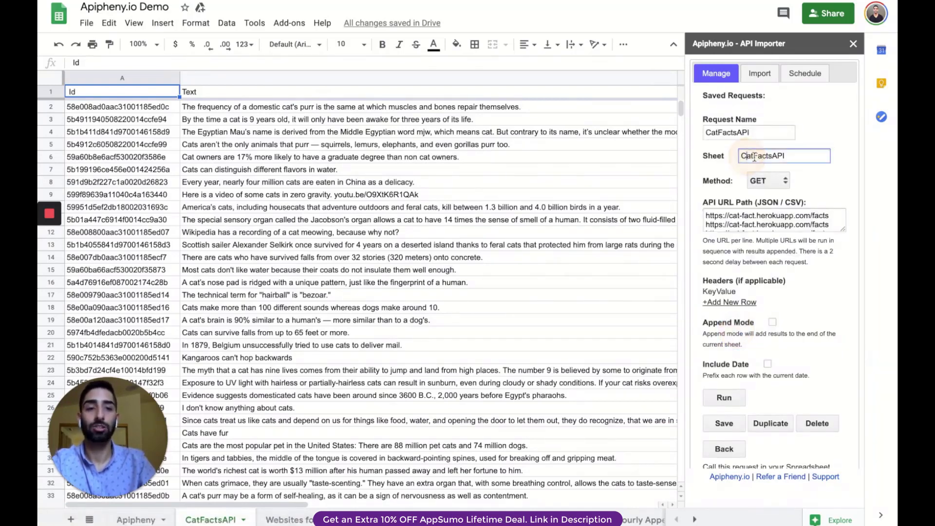
drag(793, 157, 707, 132)
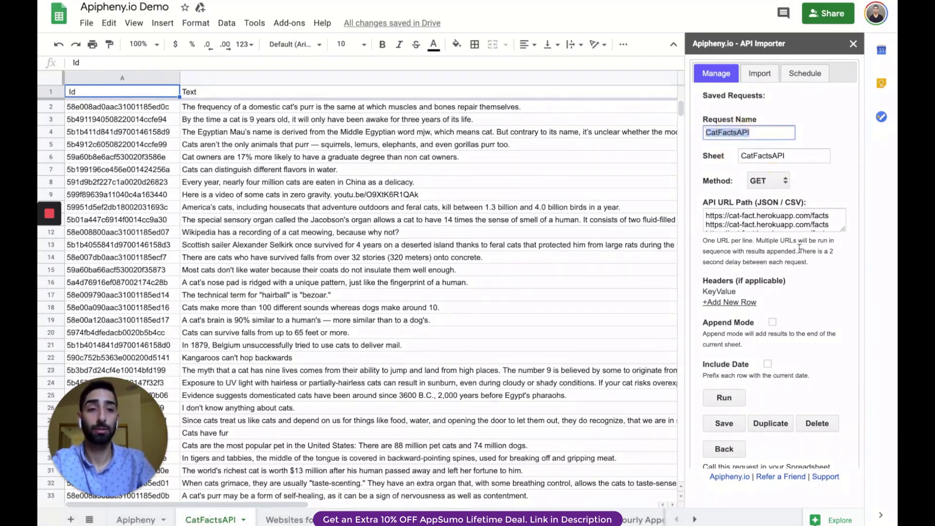
scroll(799, 249, down, 2)
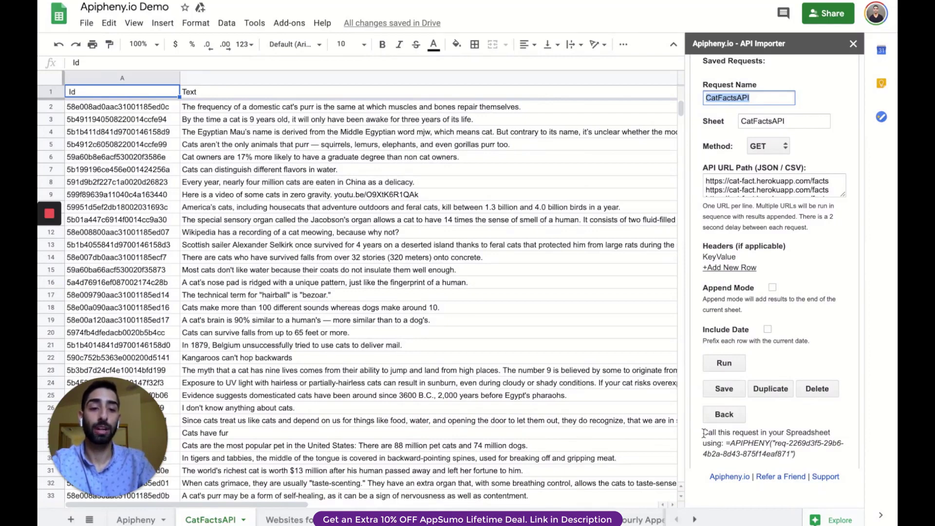
Examine the APIPHENY formula that calls this request from the spreadsheet, and return to the saved requests list
drag(703, 433, 806, 458)
click(730, 444)
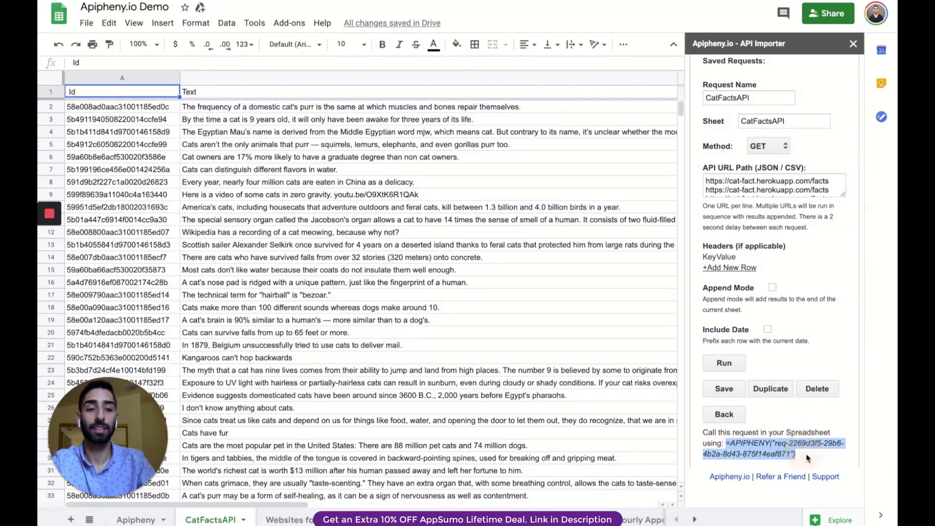
click(806, 458)
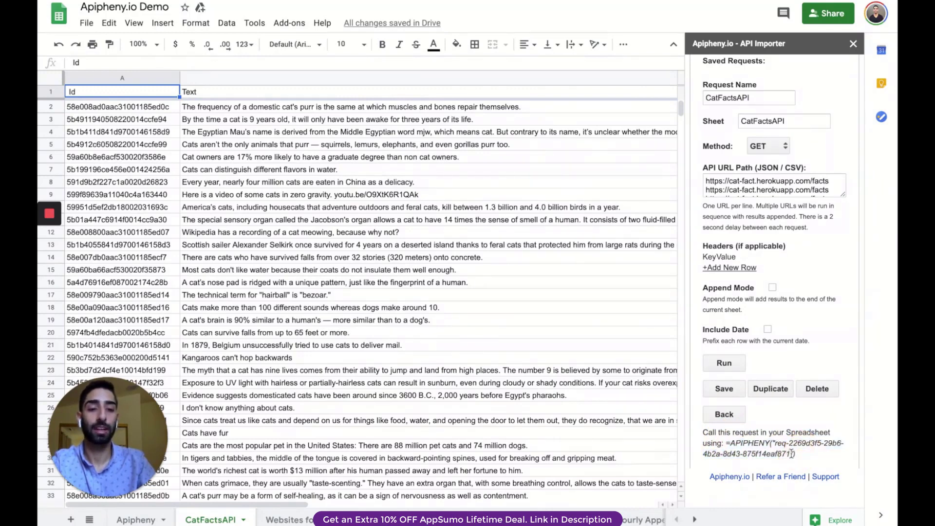
drag(790, 443, 803, 456)
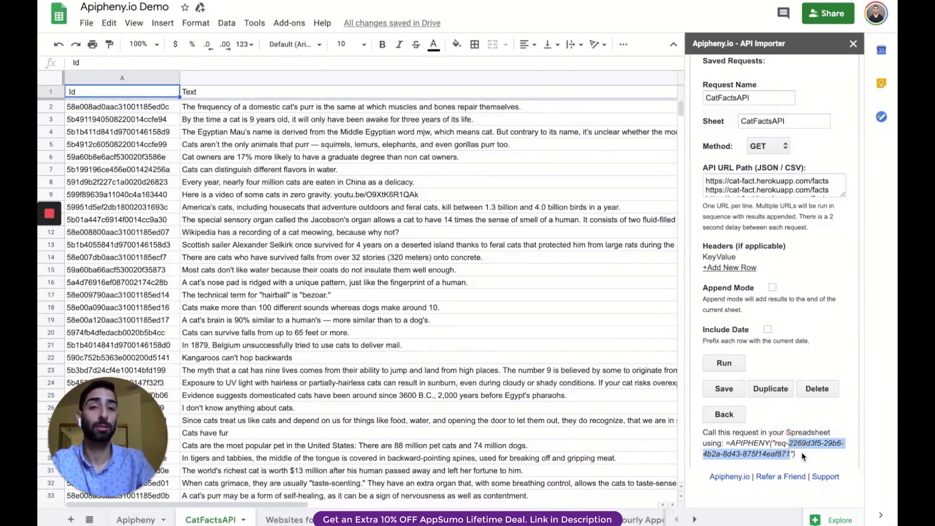
click(804, 457)
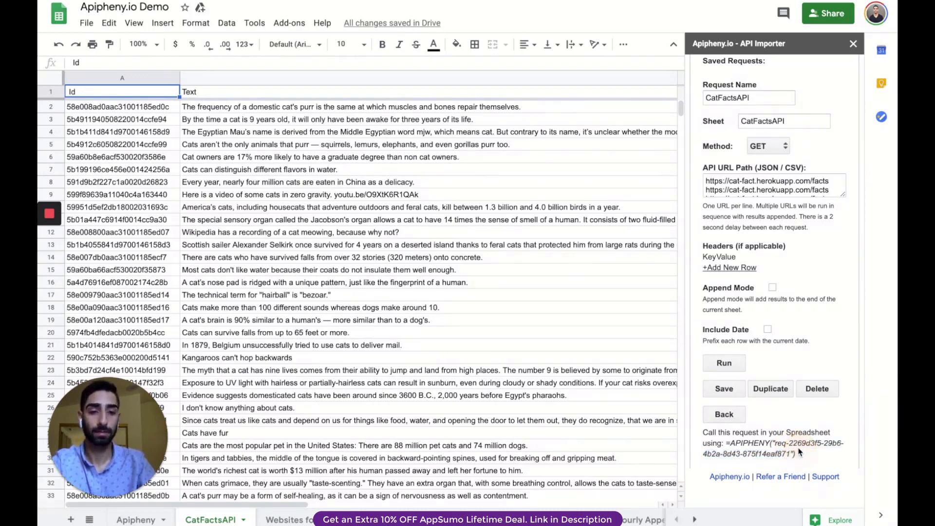
click(732, 421)
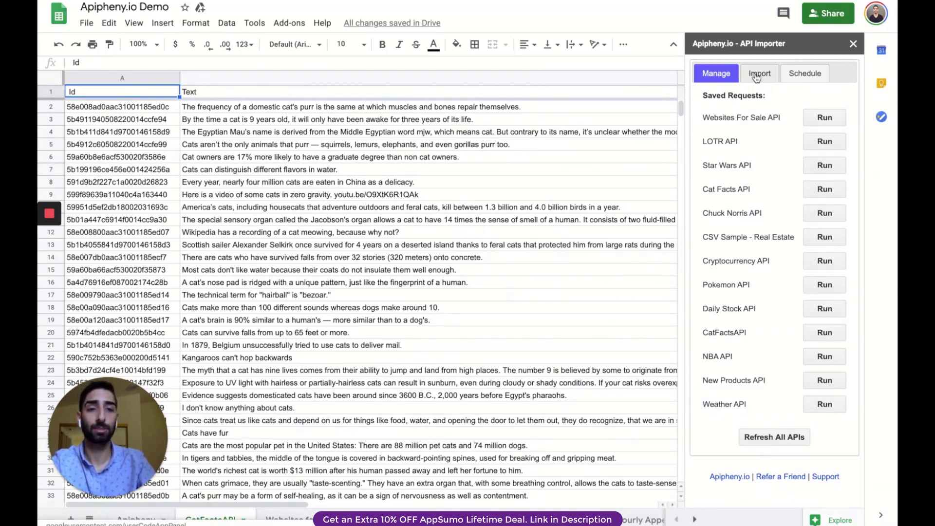
Create a new scheduled request and name it "CatFactsAPI Daily"
click(803, 77)
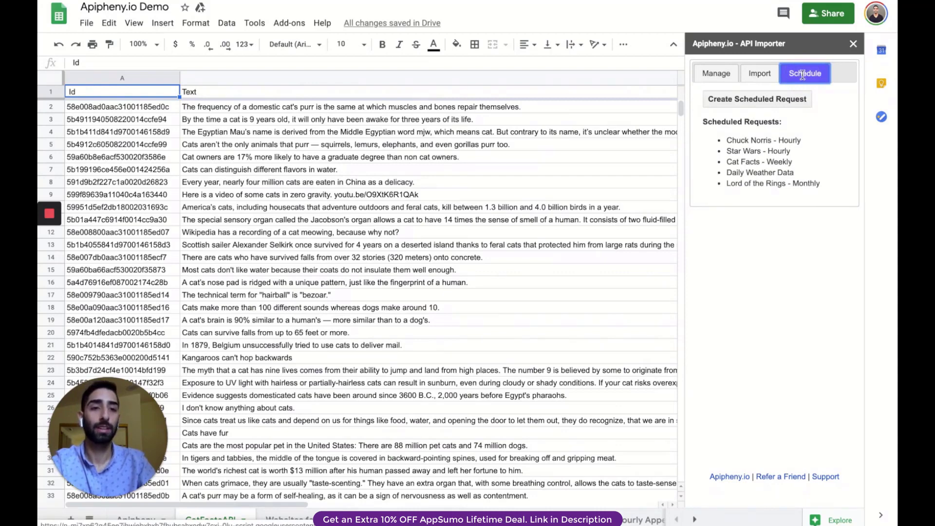
click(739, 103)
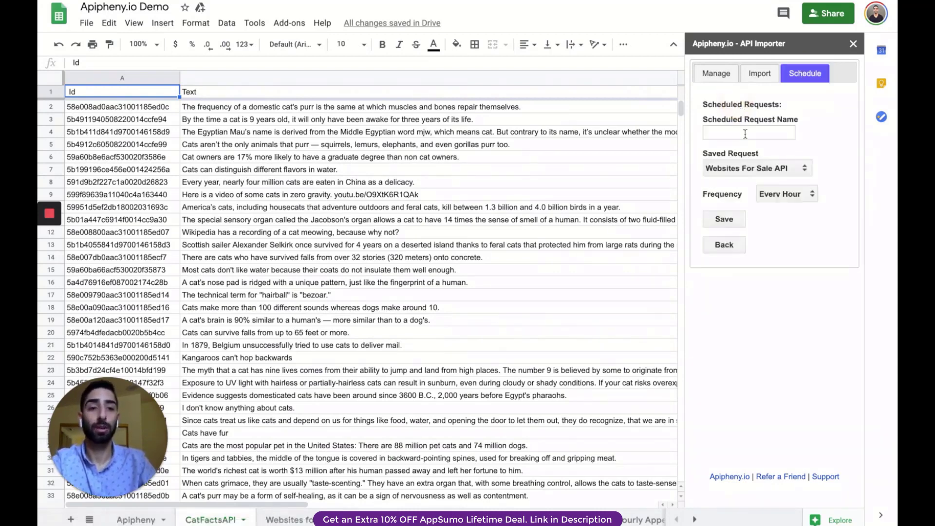
click(745, 133)
text(CatFactsAPIS)
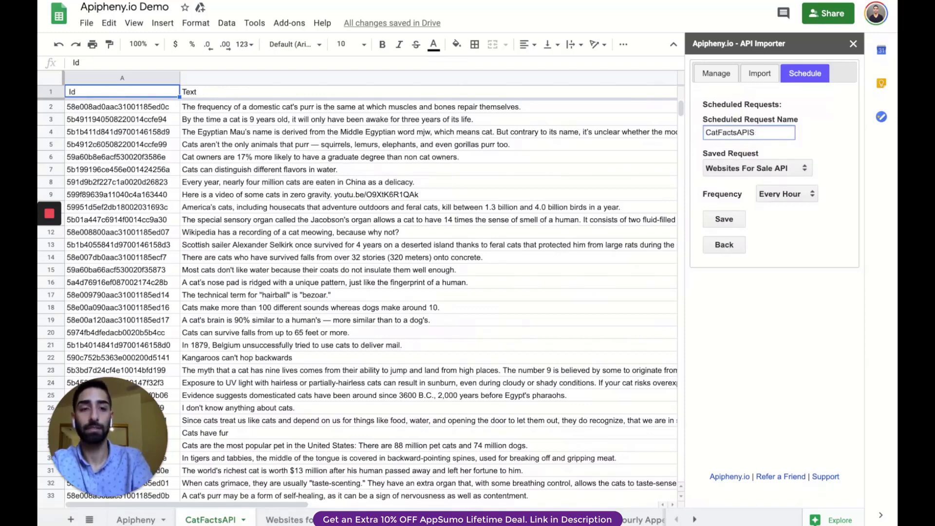
key(BackSpace)
text( Daily)
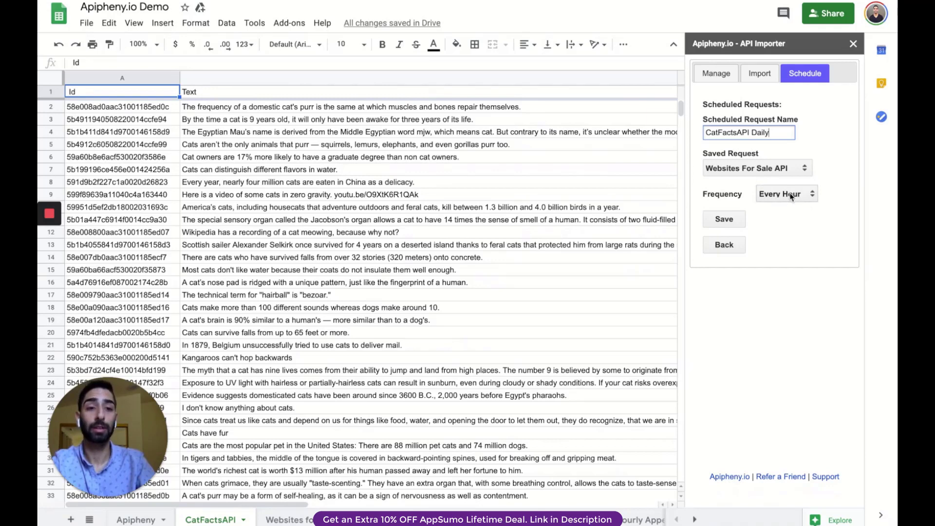
Schedule the saved CatFactsAPI request to run every day at 12:00 and save the schedule
click(757, 171)
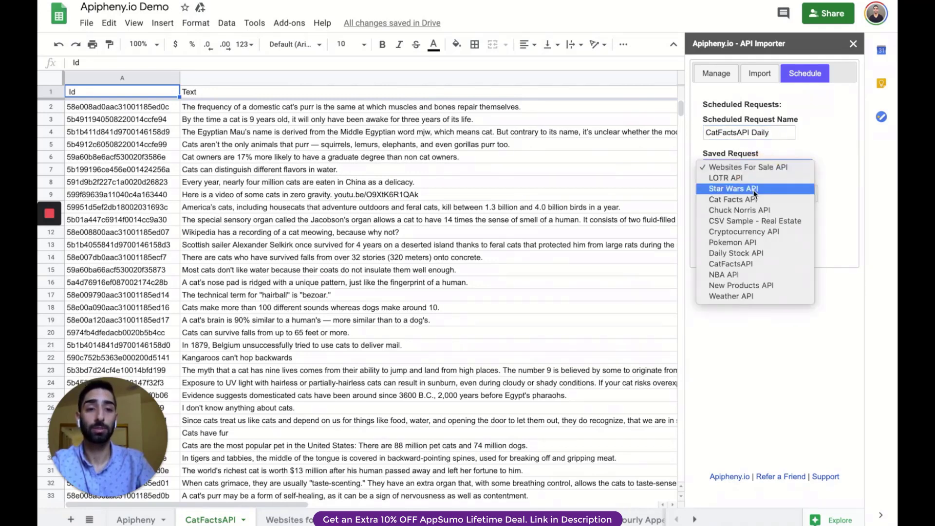
click(763, 263)
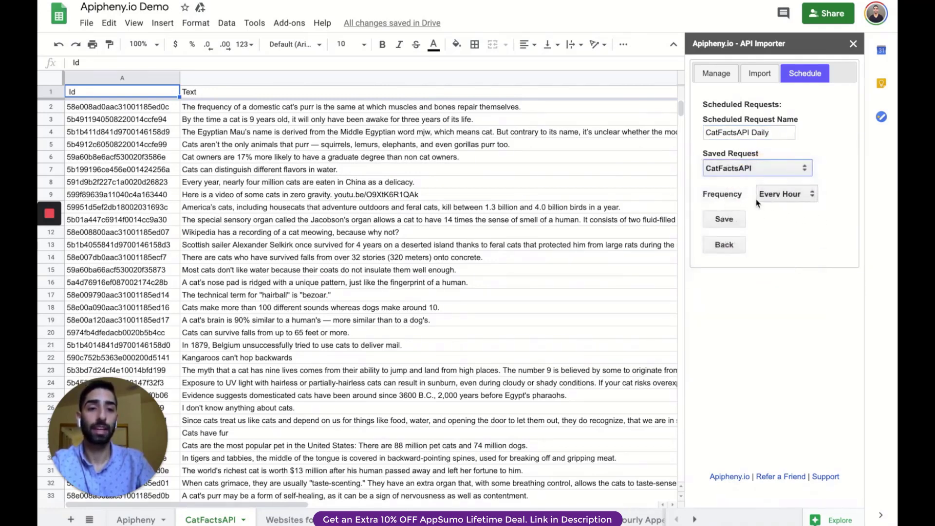
click(782, 198)
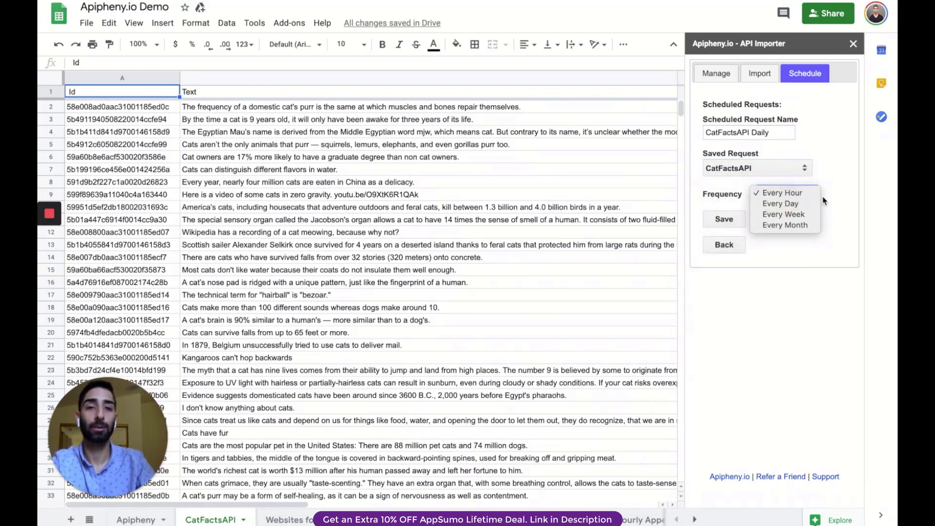
click(798, 205)
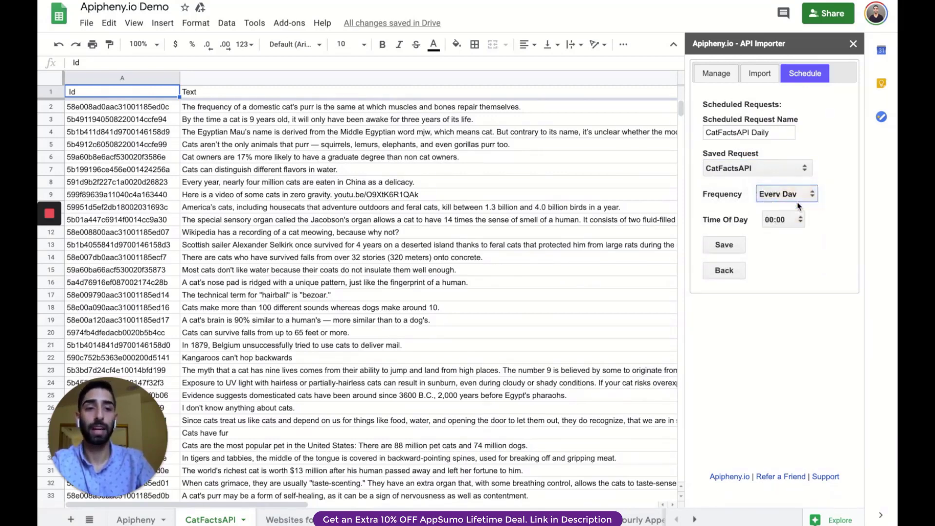
click(783, 221)
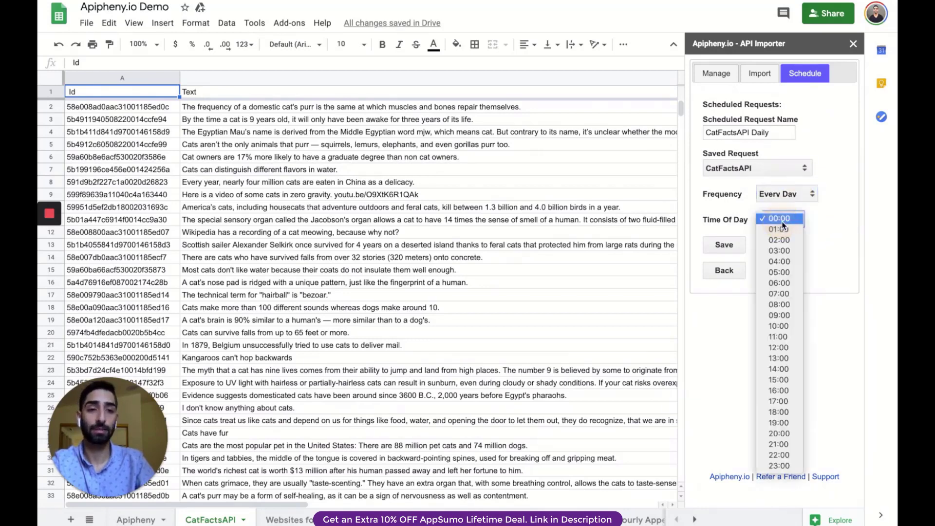
click(779, 349)
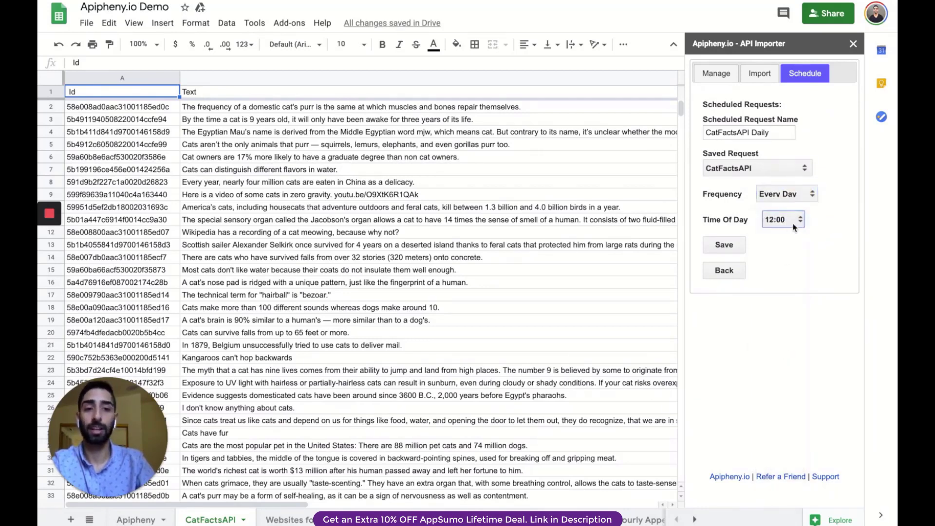
click(740, 246)
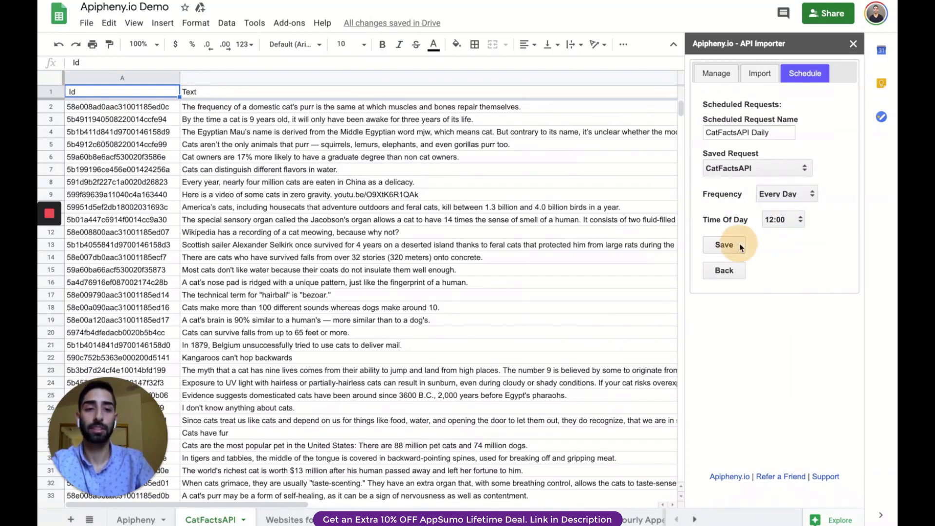